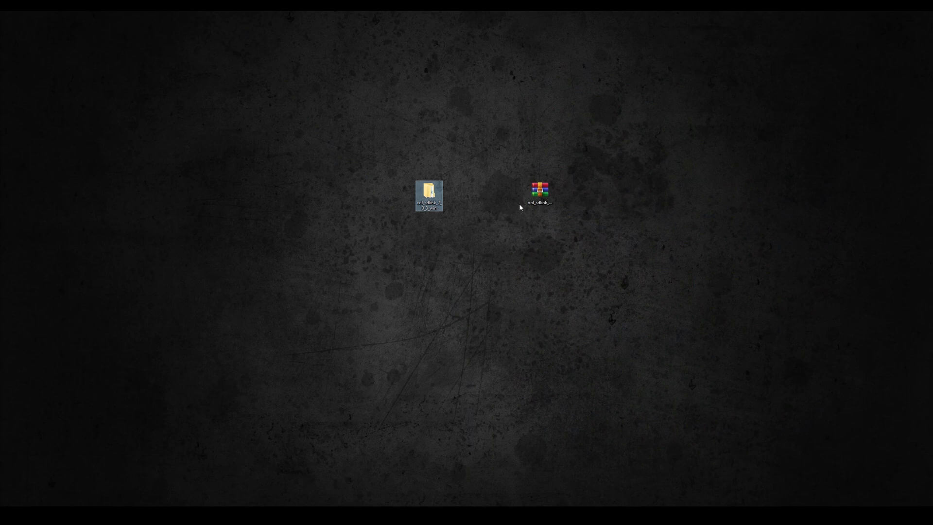
Open the extracted xol_sdlink_2_0_3_win folder and copy the xol_sdlink plugin folder.
left_click(537, 194)
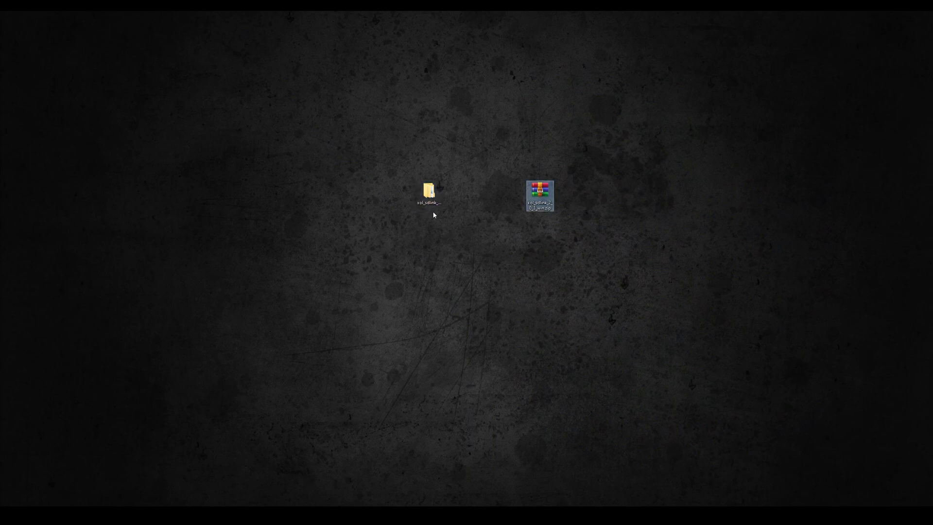
double_click(428, 195)
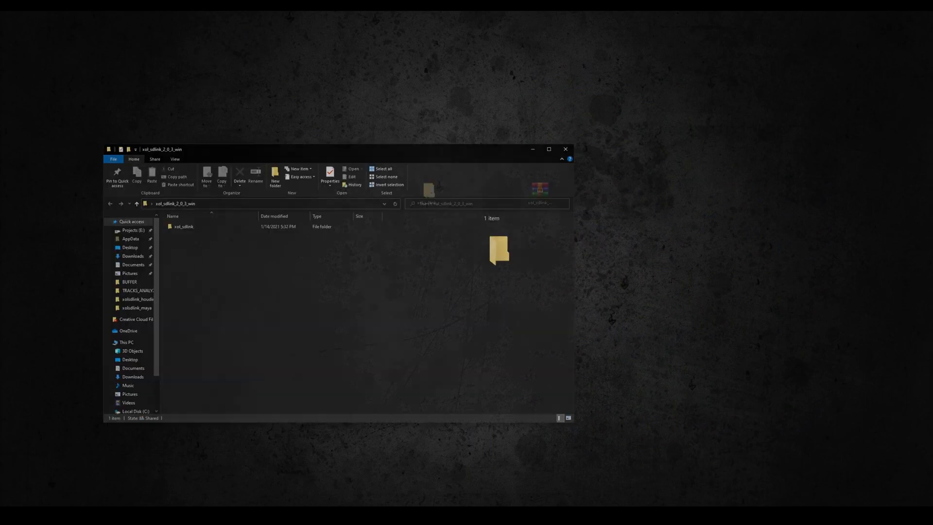
right_click(236, 227)
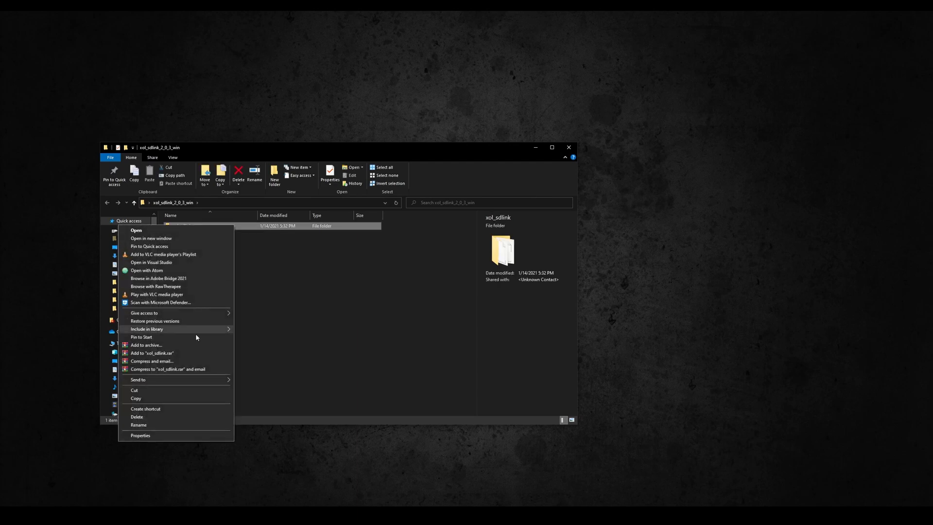
left_click(188, 399)
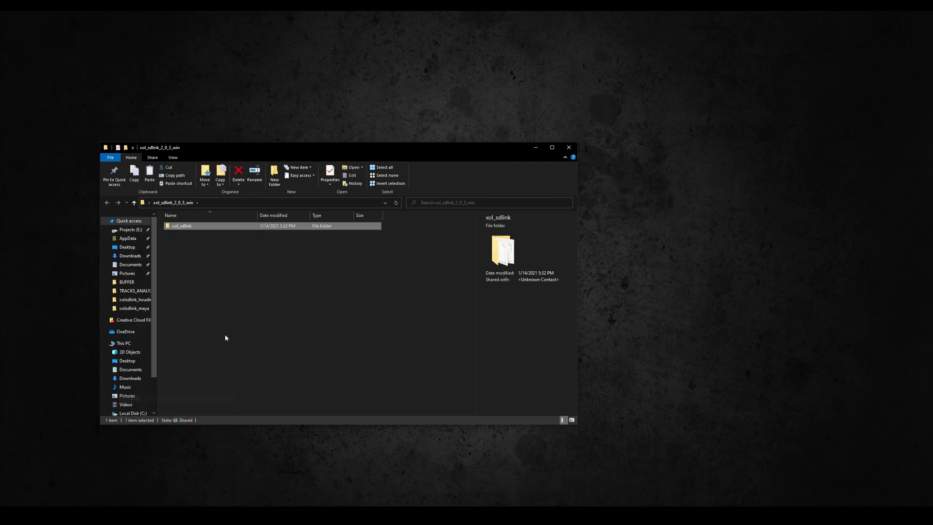
Paste the copied folder into Documents > Allegorithmic > Substance Designer > python > sduserplugins.
left_click(130, 264)
double_click(183, 253)
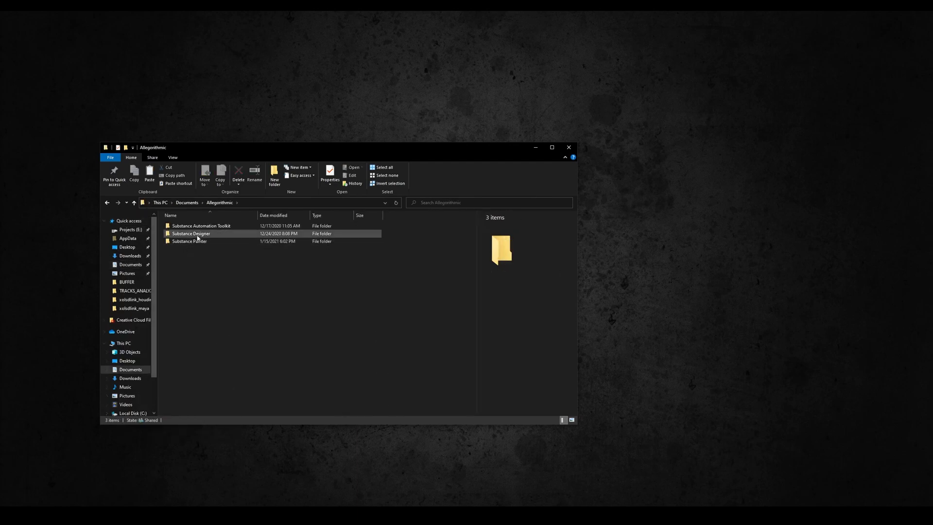
double_click(196, 234)
double_click(197, 234)
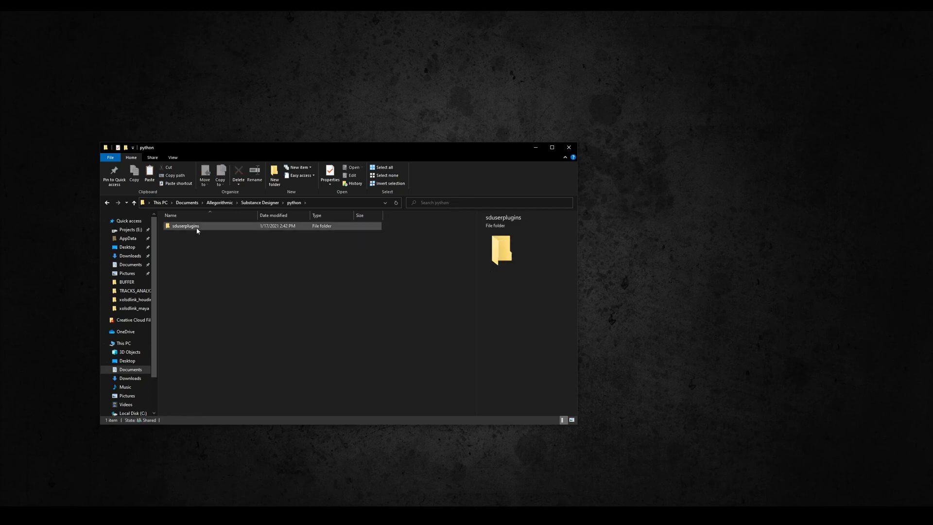
double_click(194, 226)
right_click(206, 251)
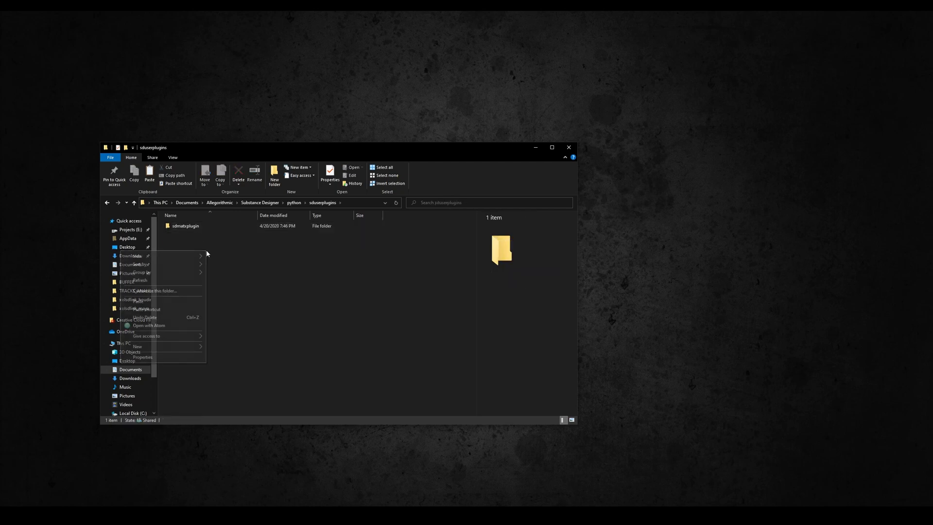
left_click(185, 300)
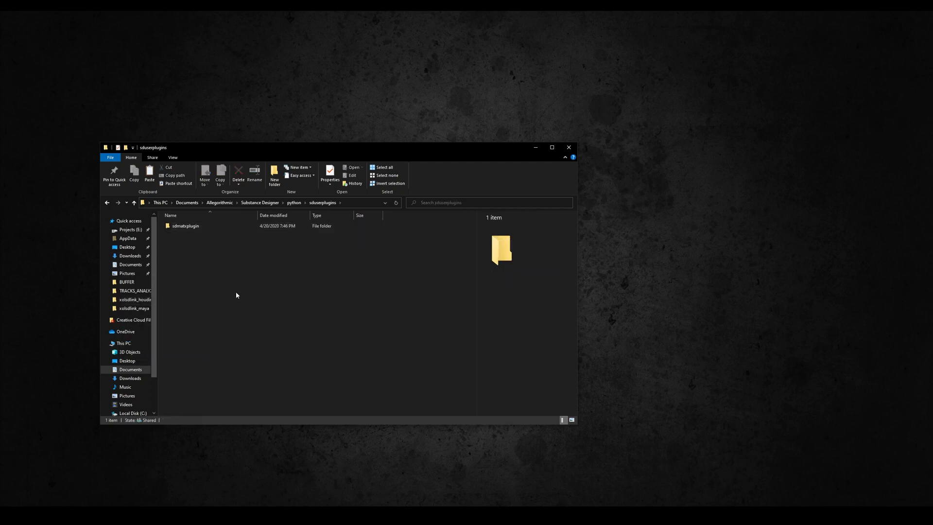
left_click(284, 306)
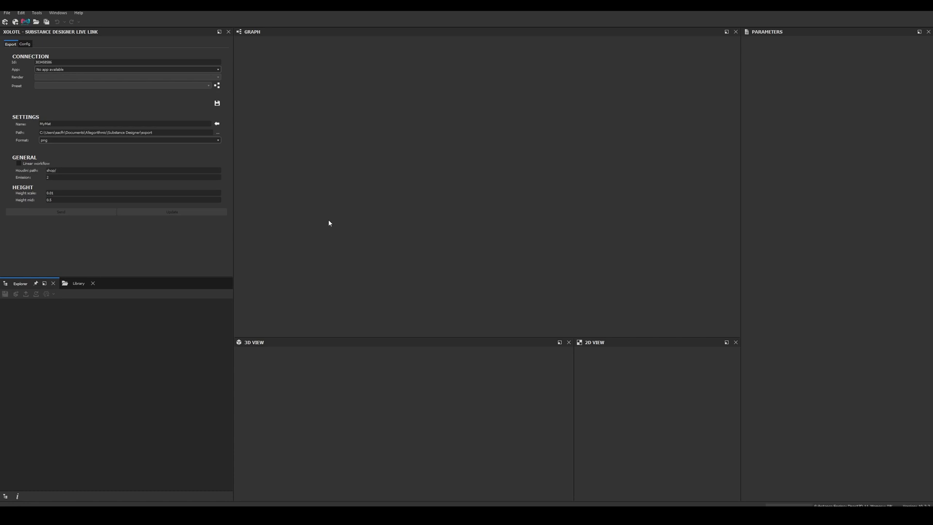
In Substance Designer, check that the xol_sdlink plugin is loaded and its Live Link window is enabled.
left_click(37, 12)
left_click(51, 57)
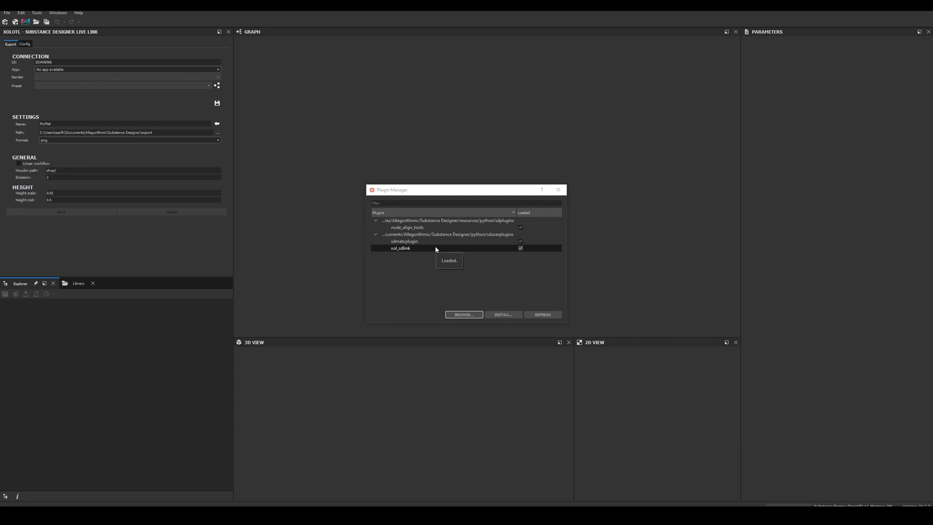
left_click(558, 190)
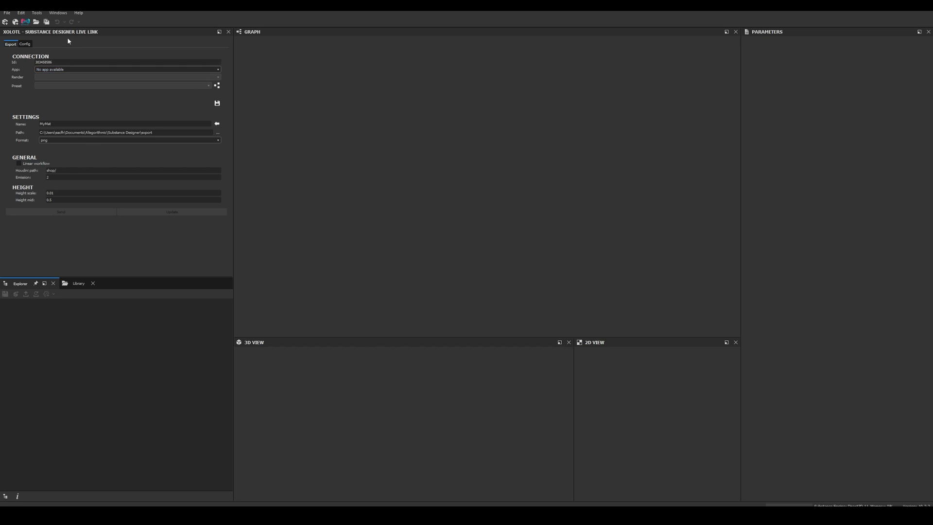
left_click(58, 13)
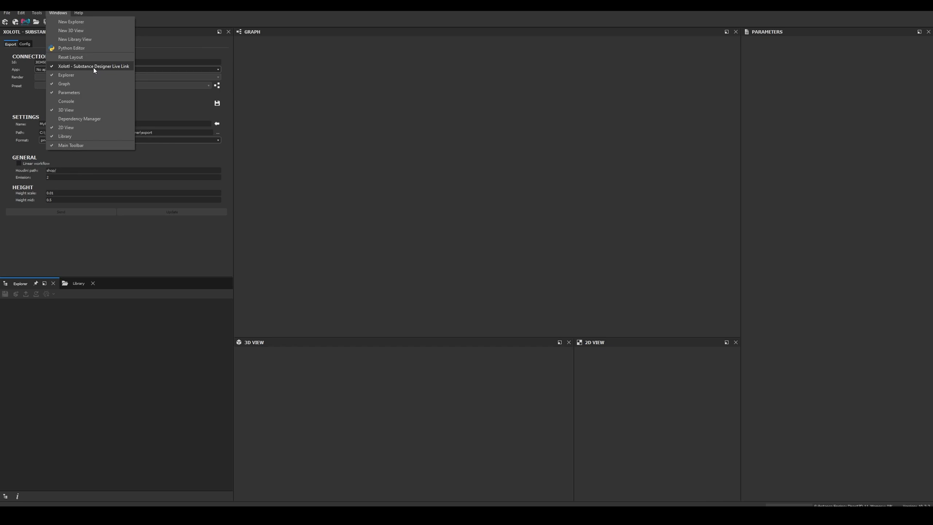
left_click(298, 208)
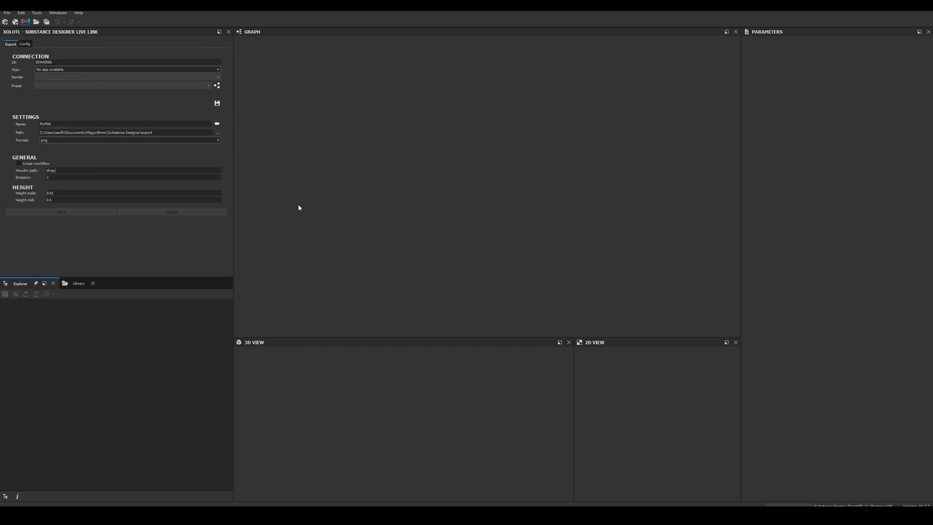
Set the live link's Modo install version to 14 and check its Kits folder for the xol_sdlink kit.
left_click(25, 45)
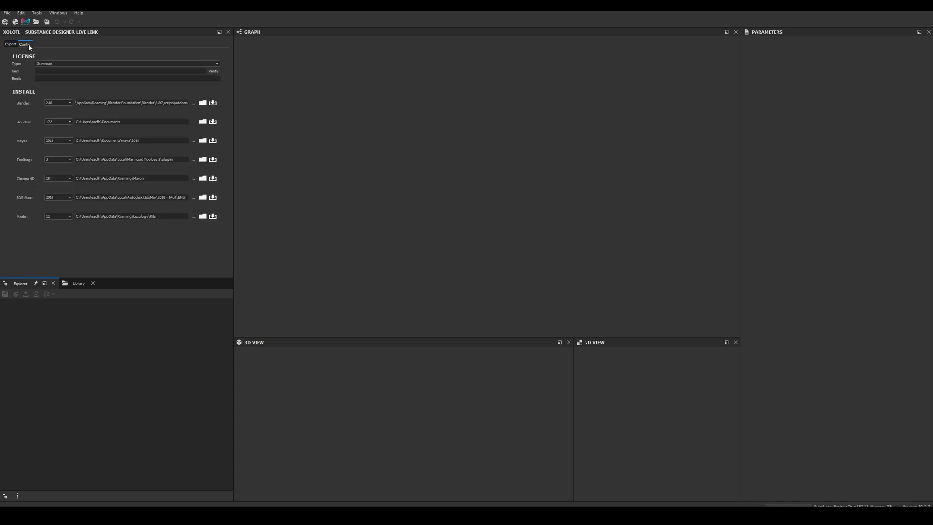
left_click(60, 218)
left_click(60, 230)
left_click(202, 217)
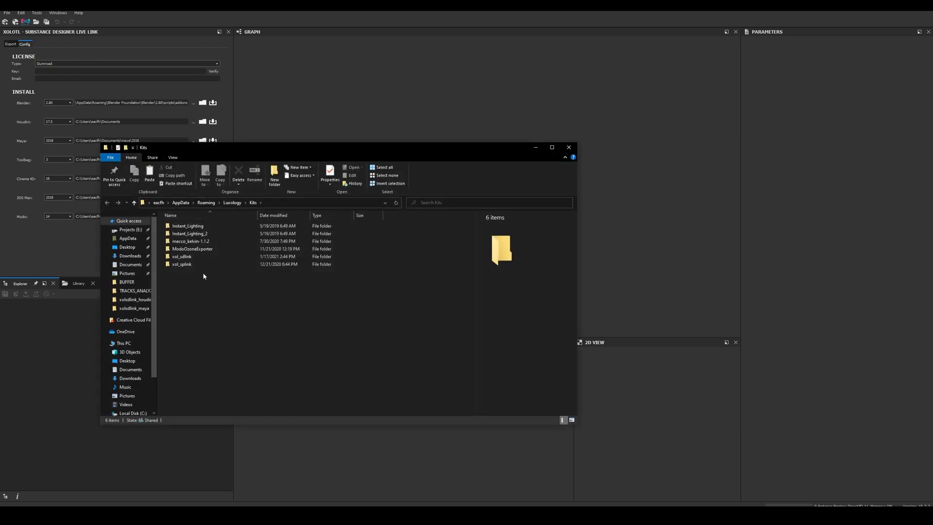
left_click(201, 258)
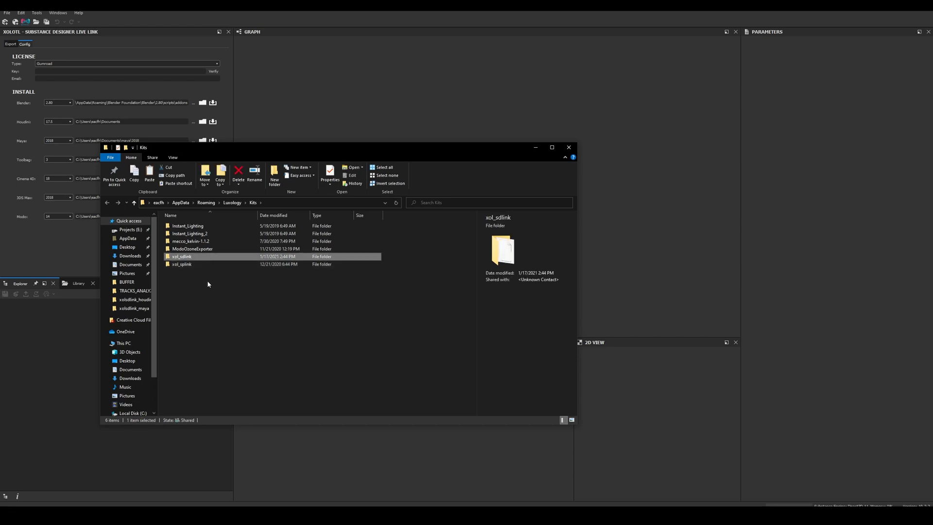
left_click(568, 147)
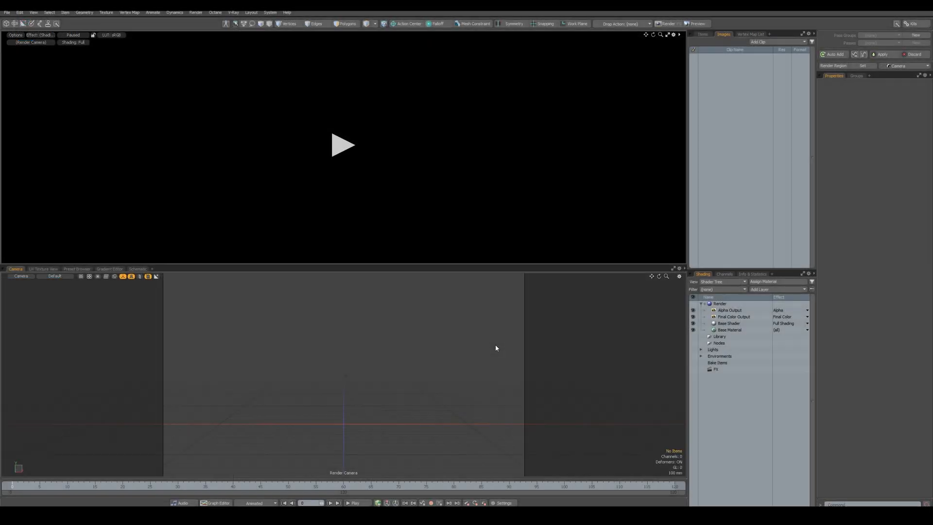
Switch to Modo and launch the Xolotl Substance Designer link kit, closing and relaunching its window once.
left_click(912, 23)
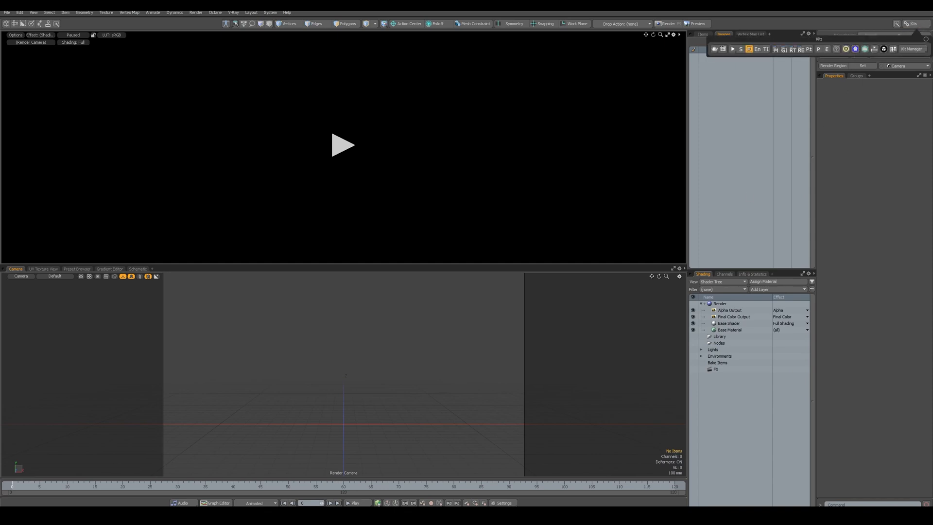
left_click_drag(1, 138, 165, 126)
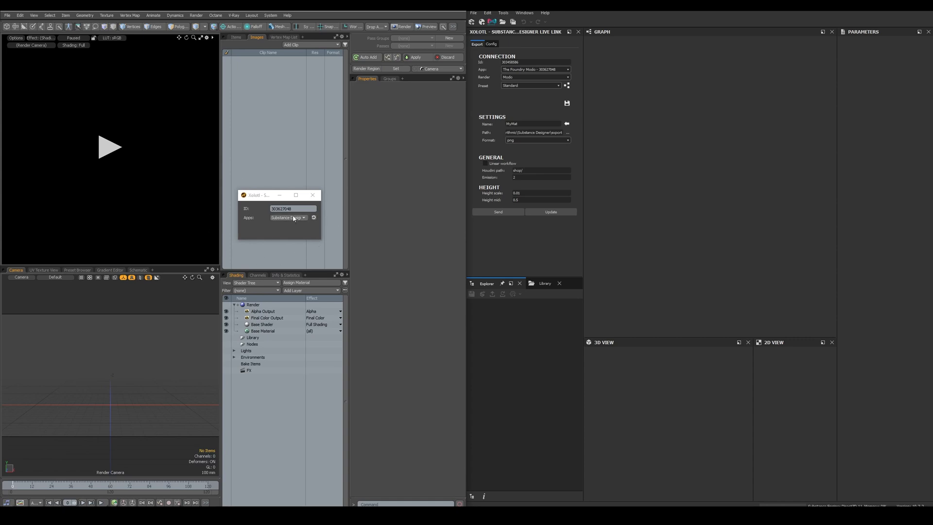
left_click(312, 195)
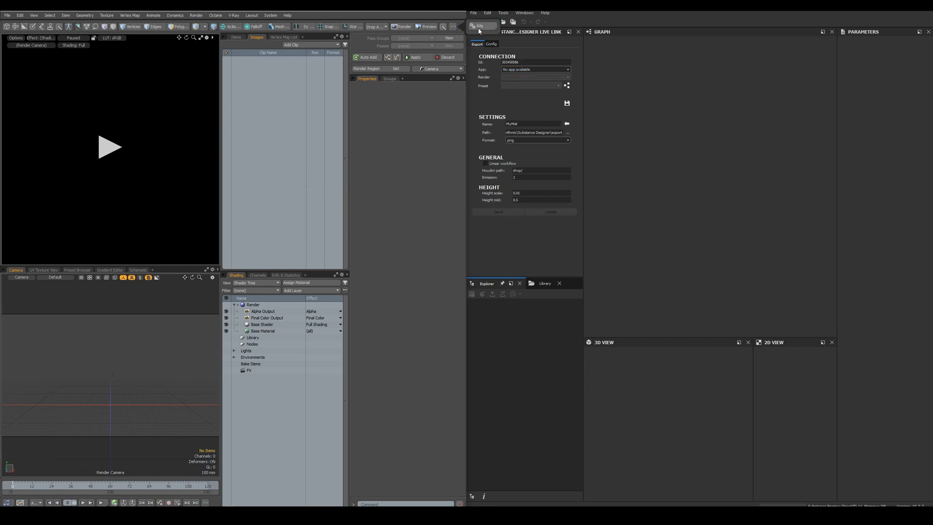
left_click(453, 27)
left_click(518, 32)
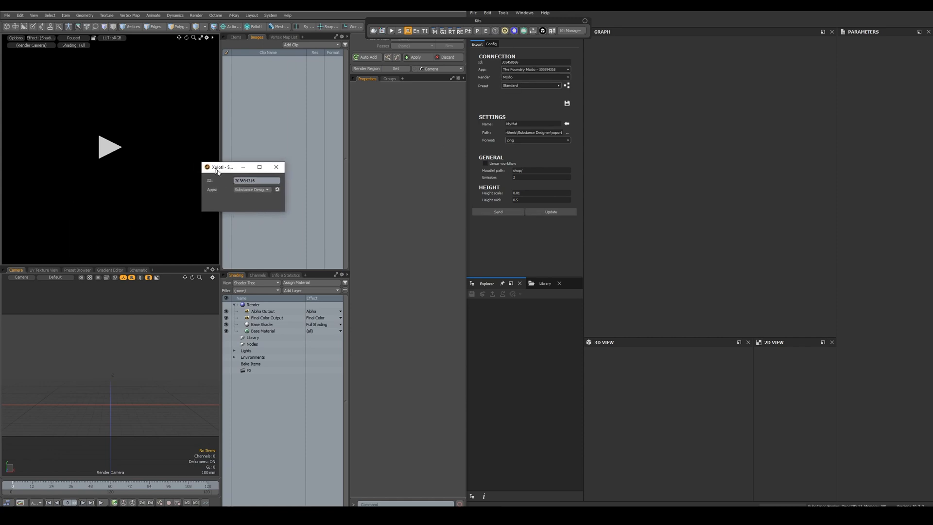
left_click(503, 95)
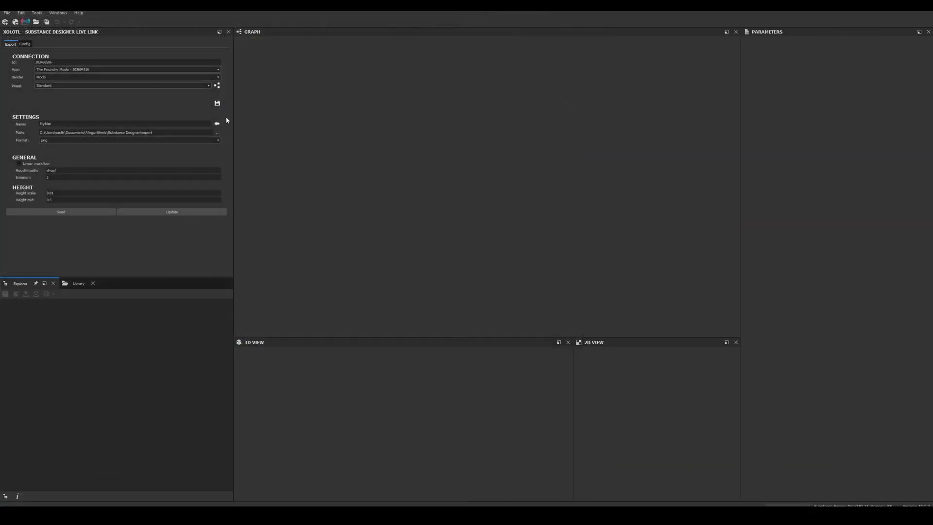
Open the Python Editor in Substance Designer, paste the Gumroad licence key into the plugin's configuration and verify it.
left_click(66, 15)
left_click(75, 44)
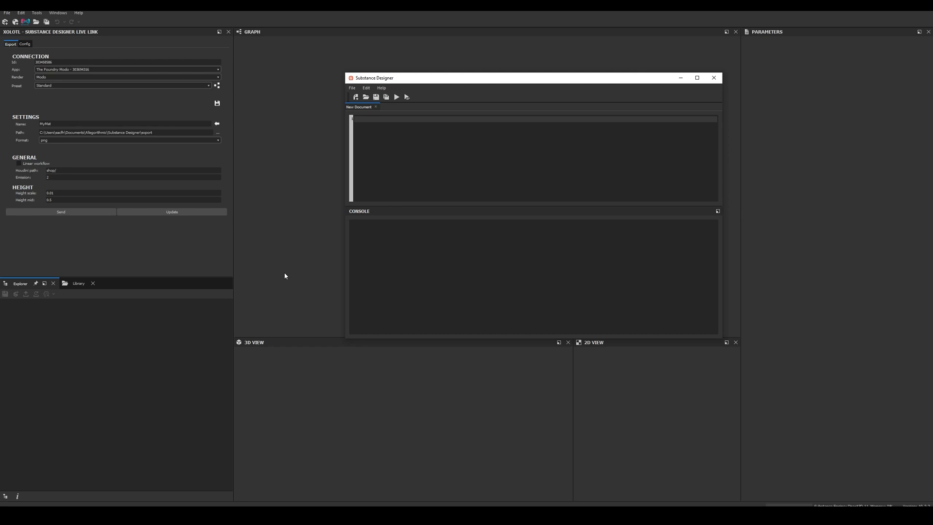
left_click(24, 44)
right_click(56, 71)
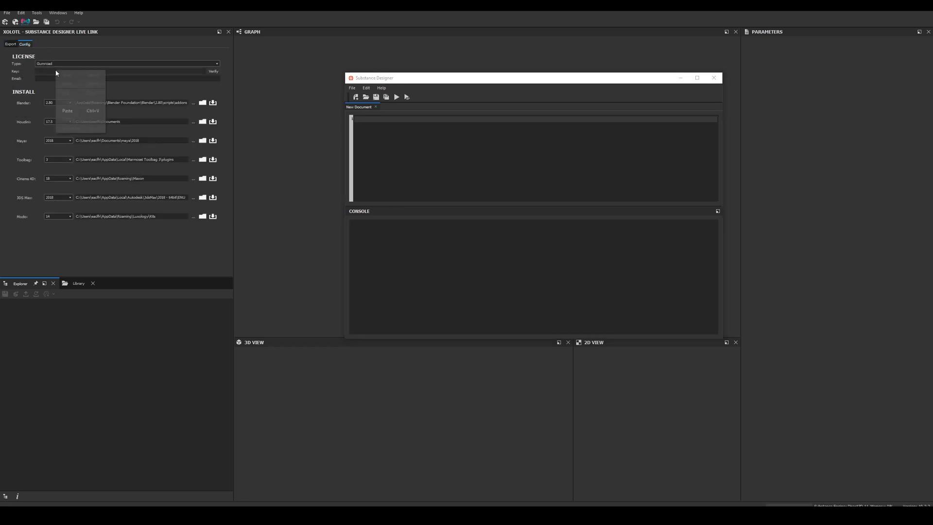
left_click(74, 106)
left_click(213, 71)
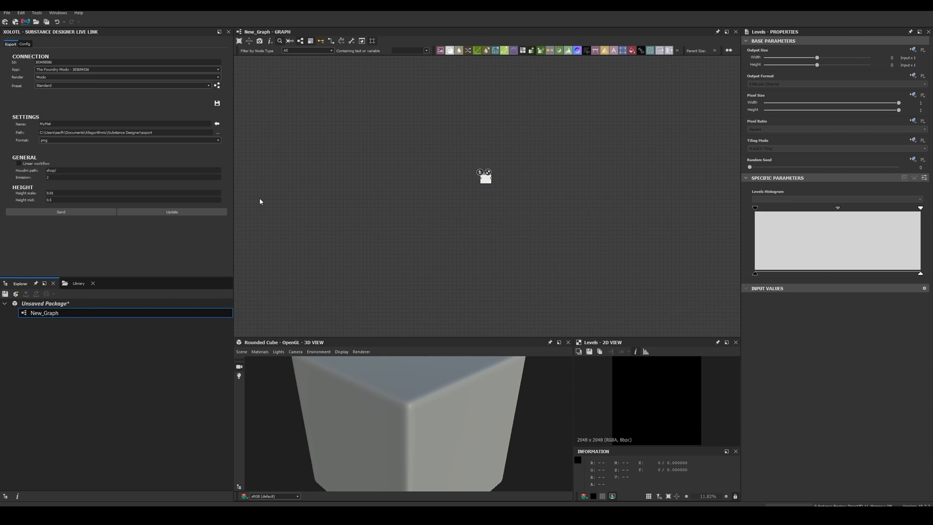
Set the live link's app to The Foundry Modo, with the Modo renderer and the Standard preset.
double_click(61, 64)
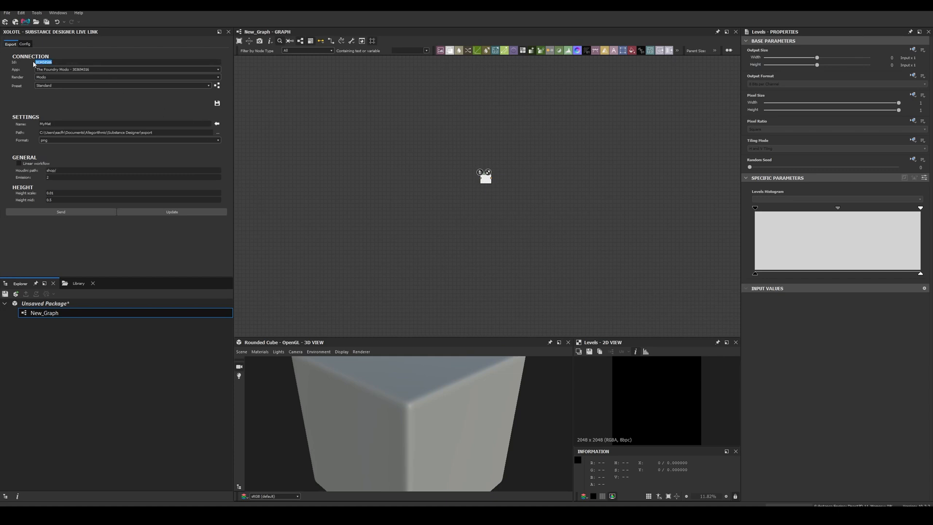
left_click(108, 72)
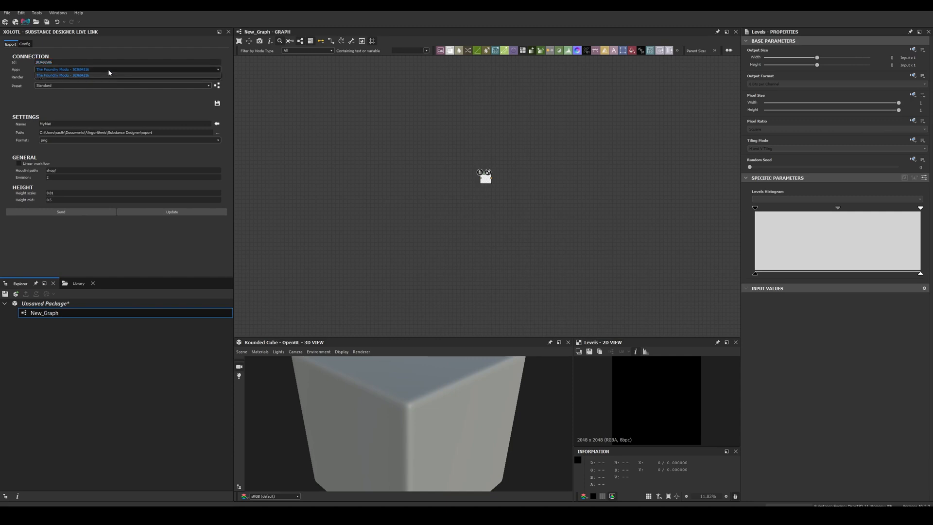
left_click(109, 75)
left_click(109, 77)
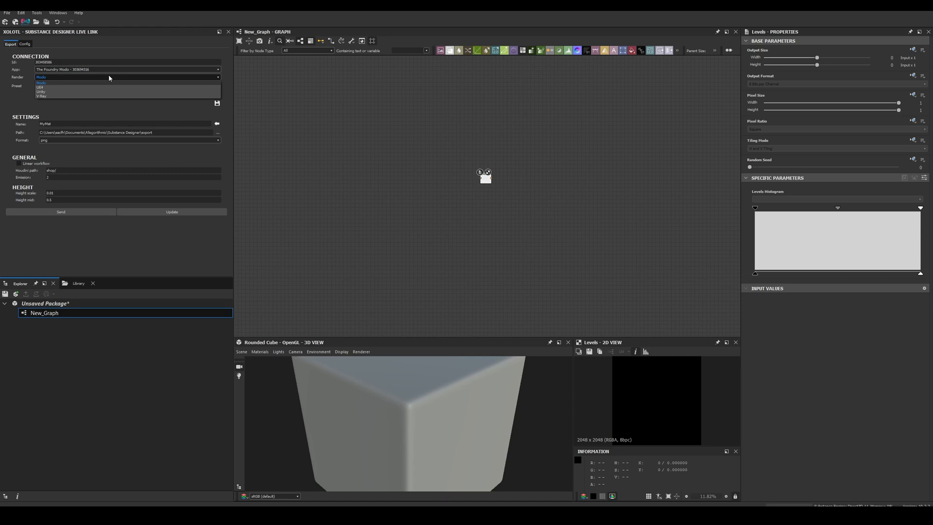
left_click(110, 83)
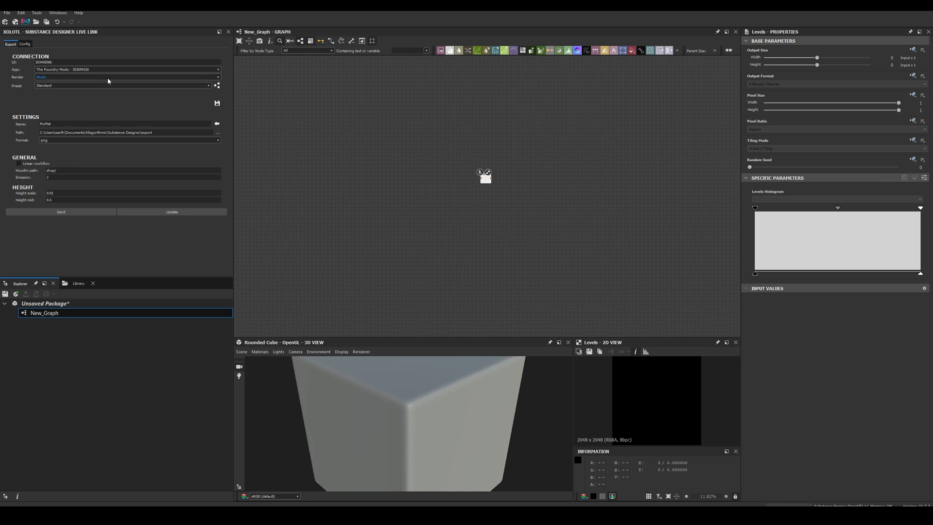
left_click(113, 87)
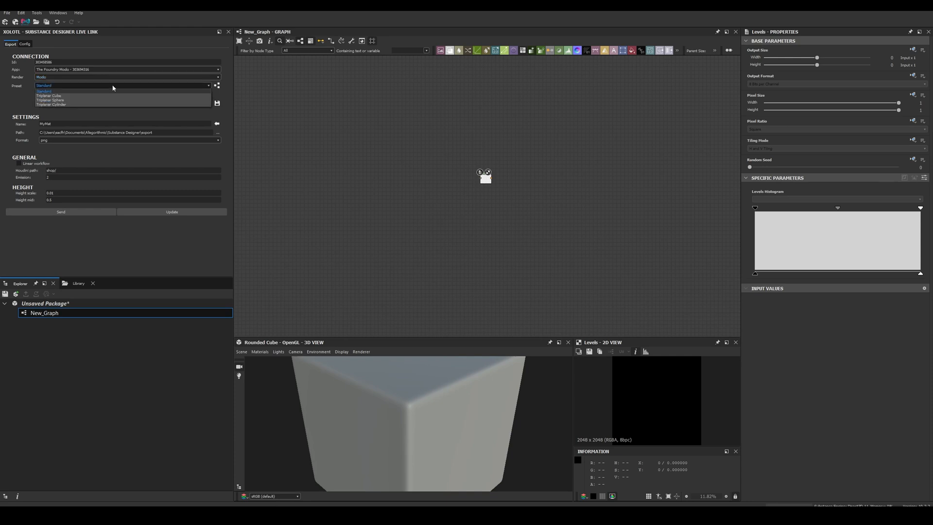
left_click(114, 86)
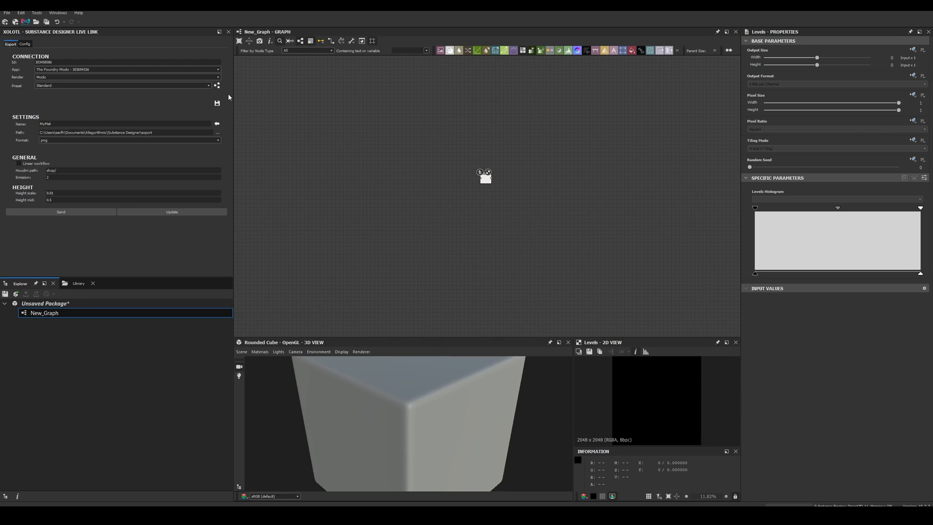
Generate the Standard preset's output nodes in New_Graph and inspect the roughness output's properties.
left_click(217, 86)
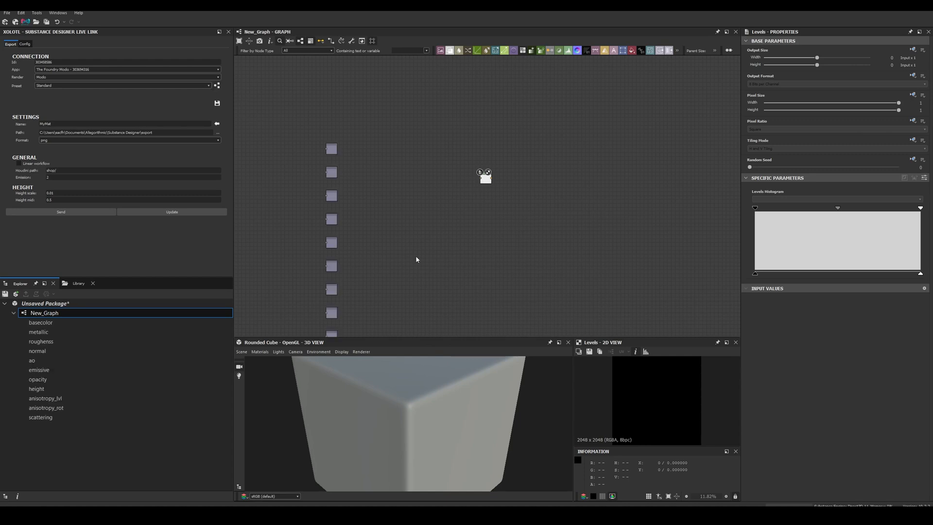
scroll(416, 260, "down", 1)
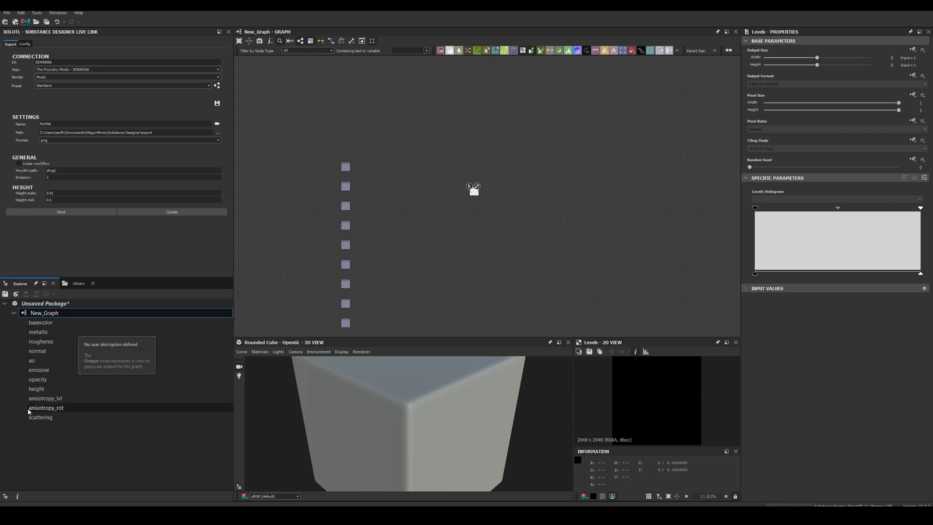
left_click(49, 342)
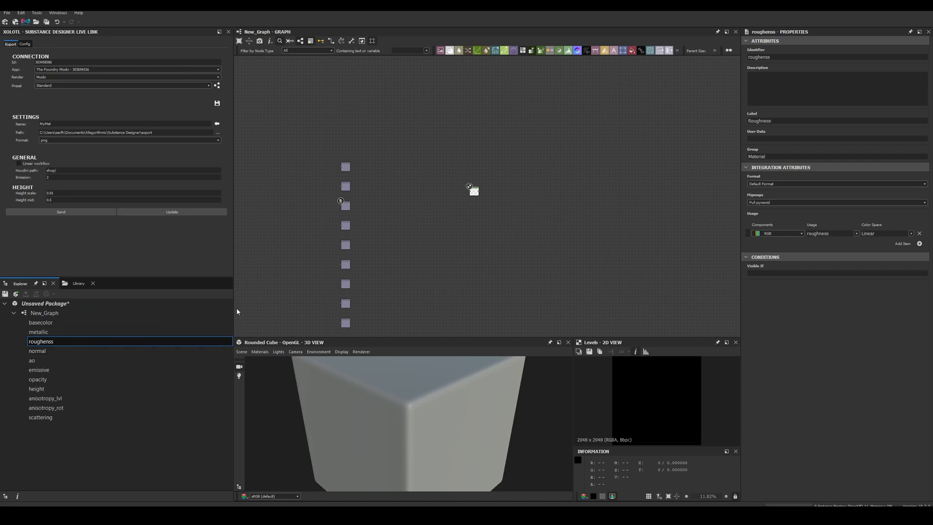
Select the Levels node and generate another set of preset output nodes beside it.
left_click(474, 192)
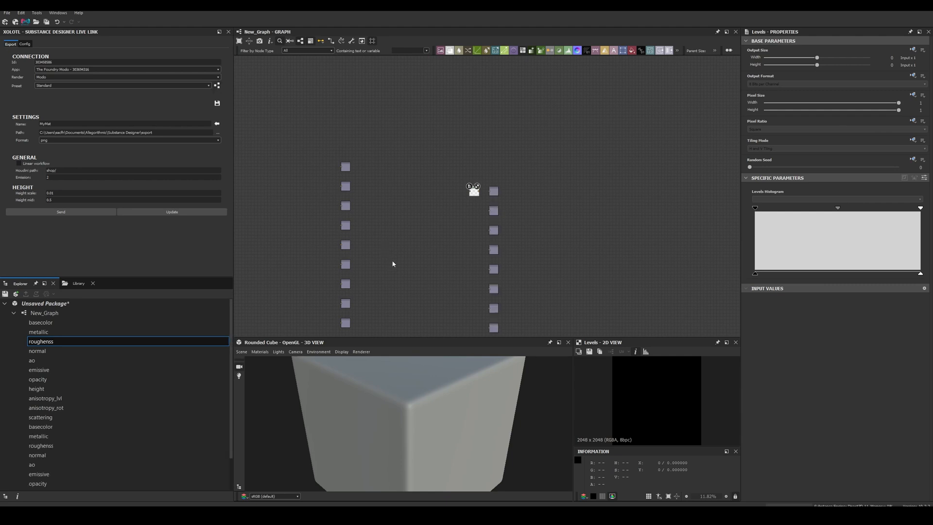
Delete the emissive through scattering outputs from the first column of output nodes and inspect the attributes of the basecolor output beside Levels.
middle_click_drag(396, 270, 352, 188)
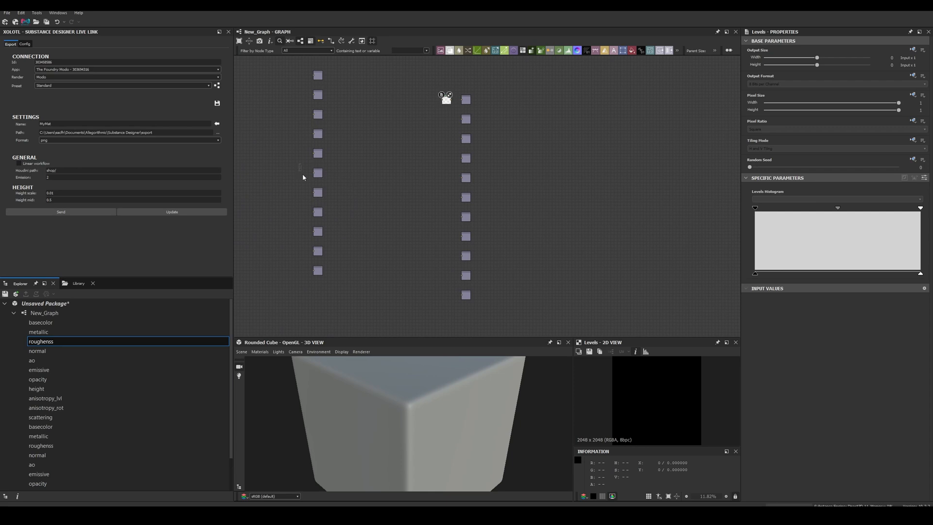
left_click_drag(306, 176, 346, 281)
key("Delete")
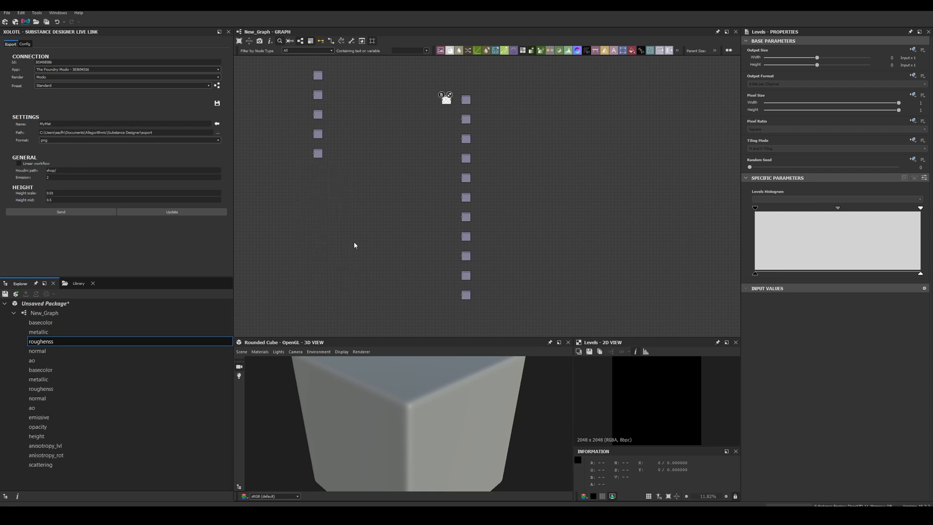
left_click(465, 100)
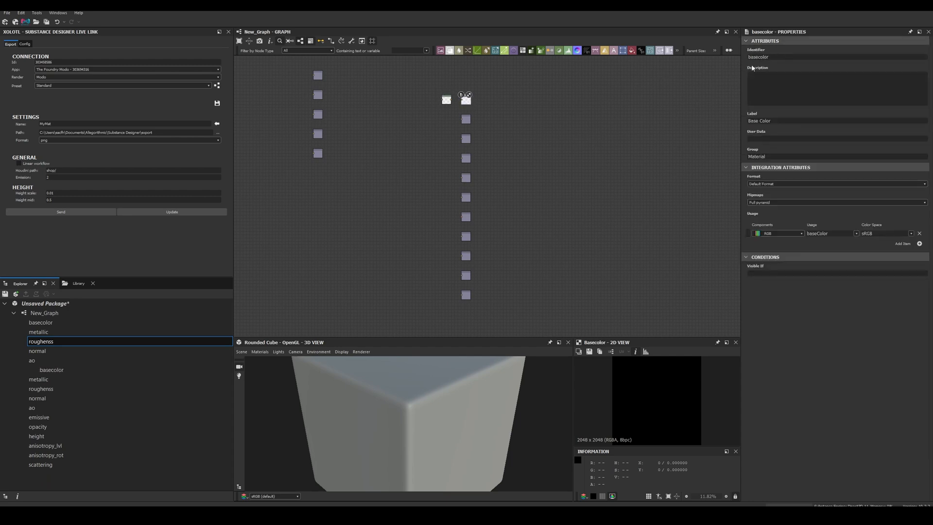
mouse_move(756, 69)
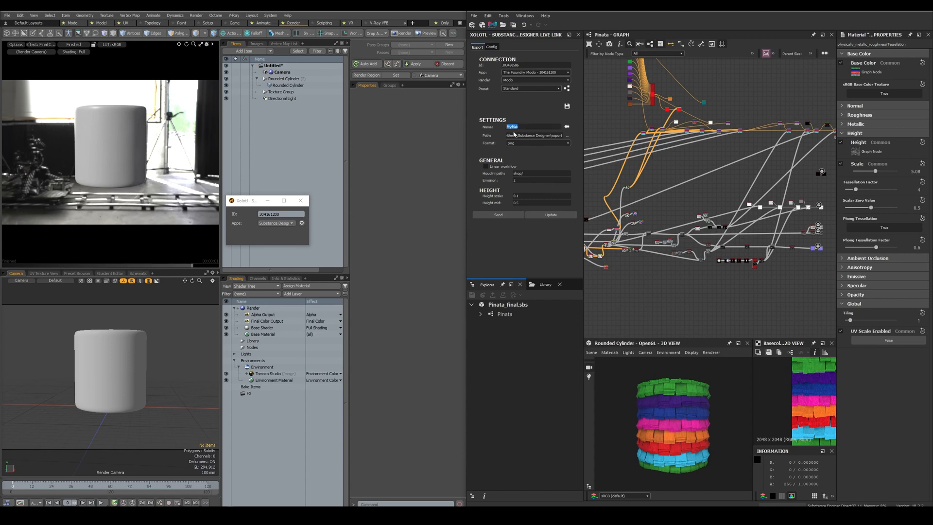
Set the live link's export name to Pinata from the graph name, and review the export path, png format and linear workflow options.
left_click(567, 126)
left_click_drag(517, 136, 572, 138)
left_click(541, 144)
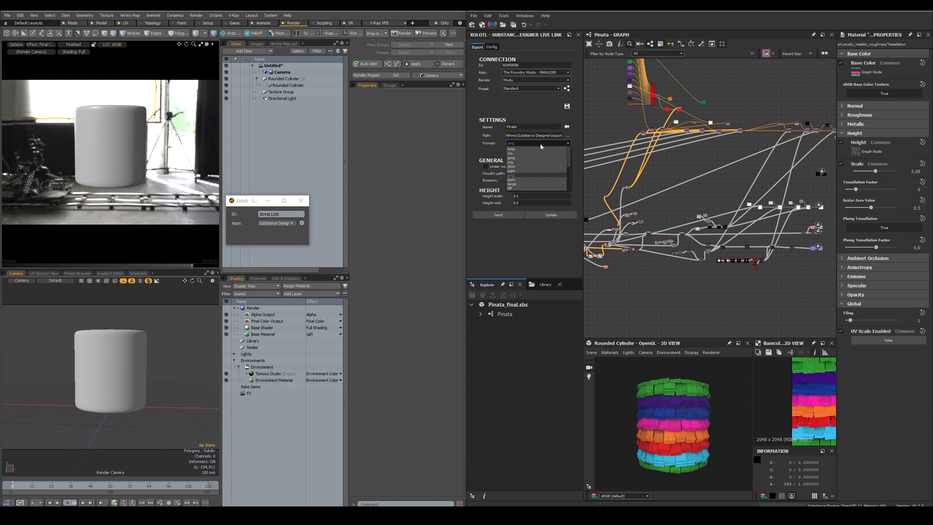
left_click(541, 145)
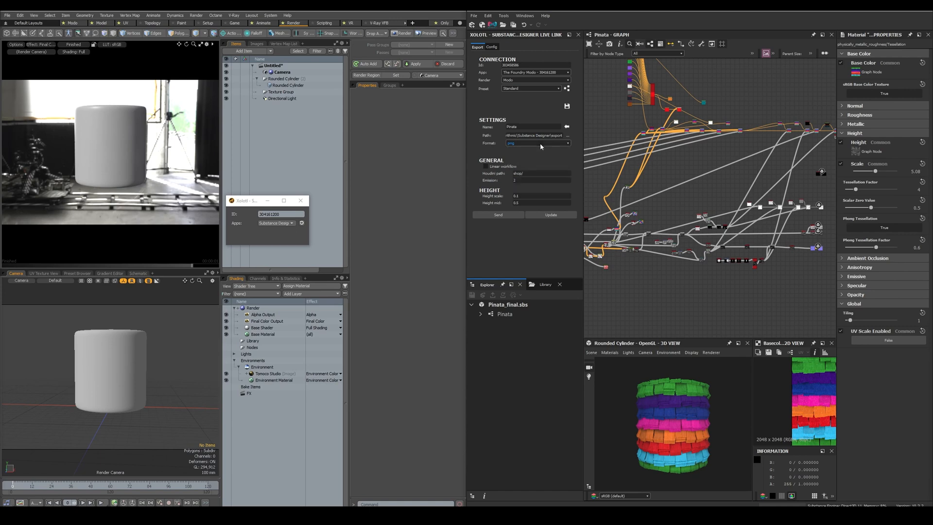
left_click(505, 169)
left_click(505, 169)
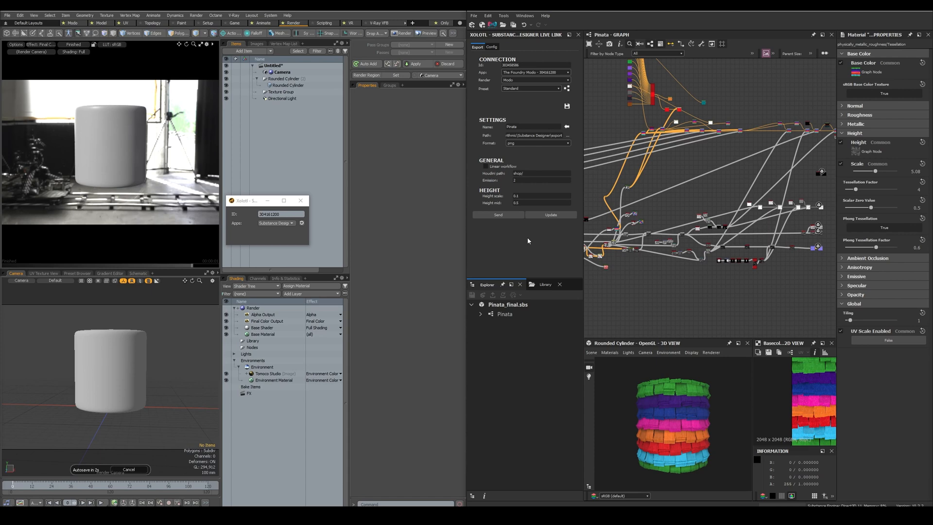
Send the Pinata material to Modo, set its group's polygon tag to Cylinder and inspect the rendered cylinder from another angle.
left_click(509, 216)
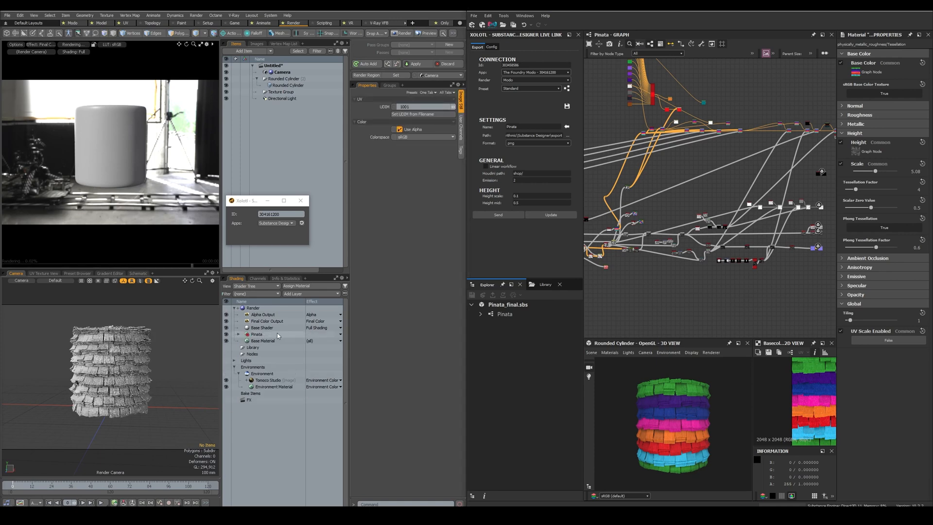
left_click(278, 334)
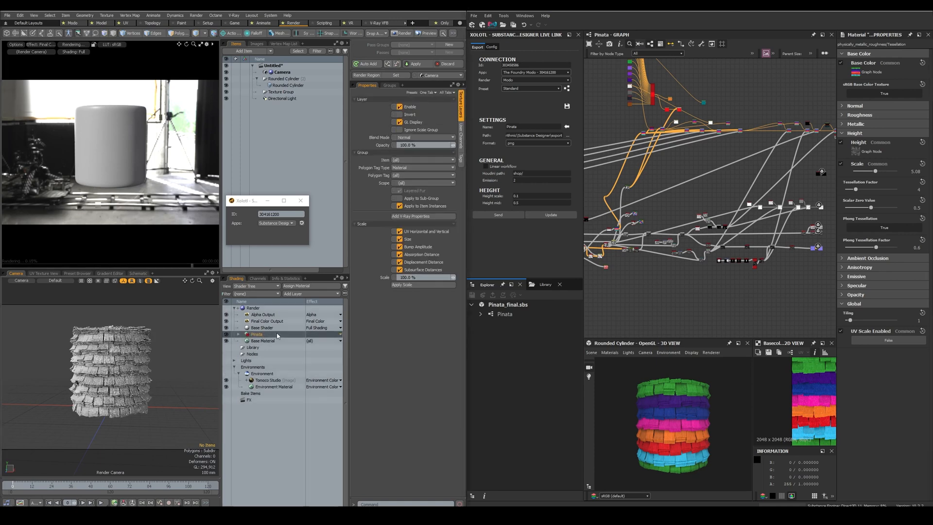
left_click(411, 175)
left_click(403, 181)
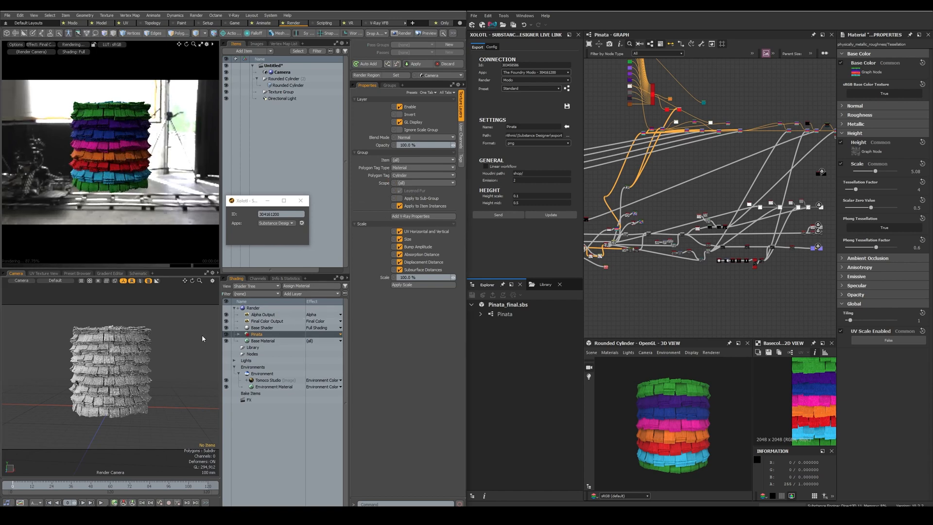
left_click_drag(111, 219, 134, 209, "alt")
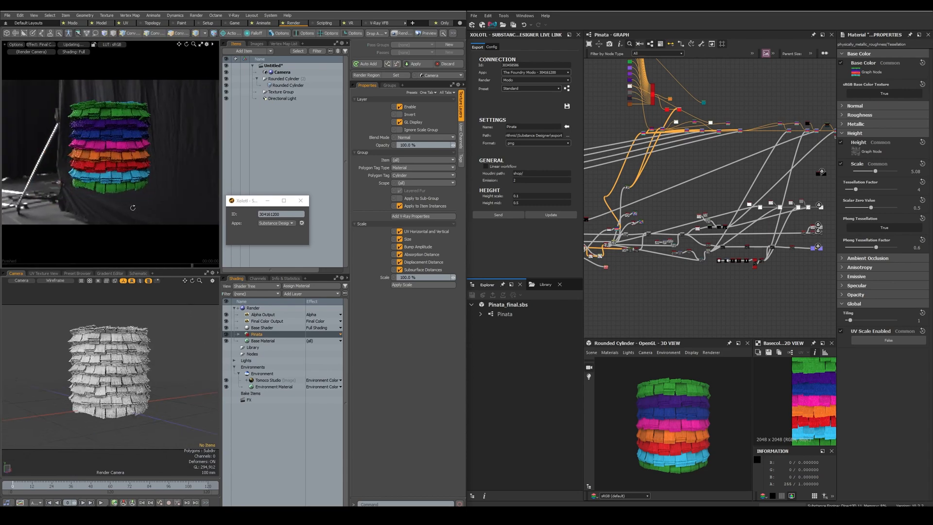